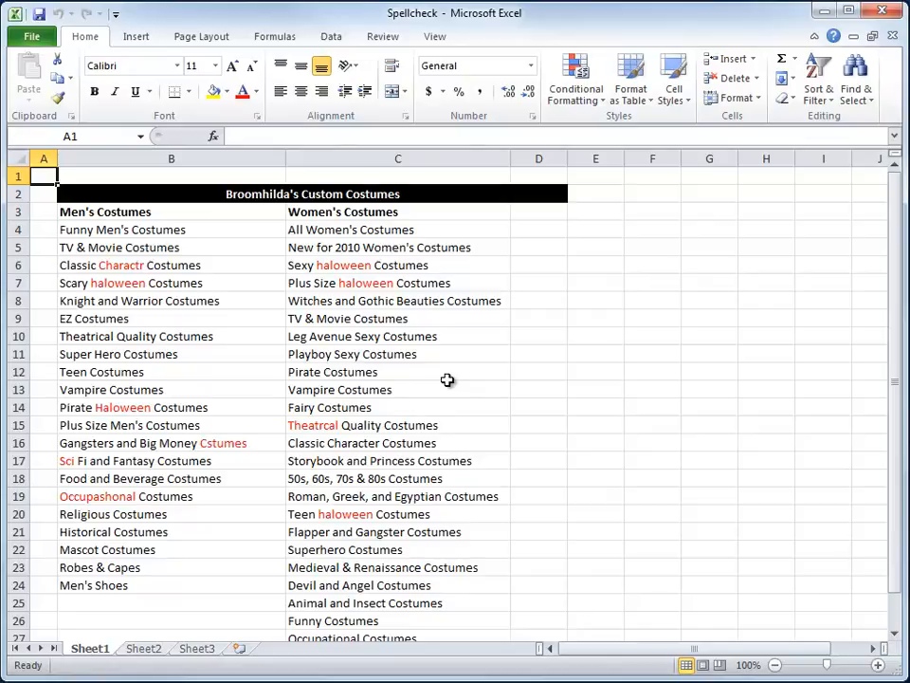
Step: Start a spelling check of the costume sheet and add "Broomhilda's" to the dictionary
left_click(383, 38)
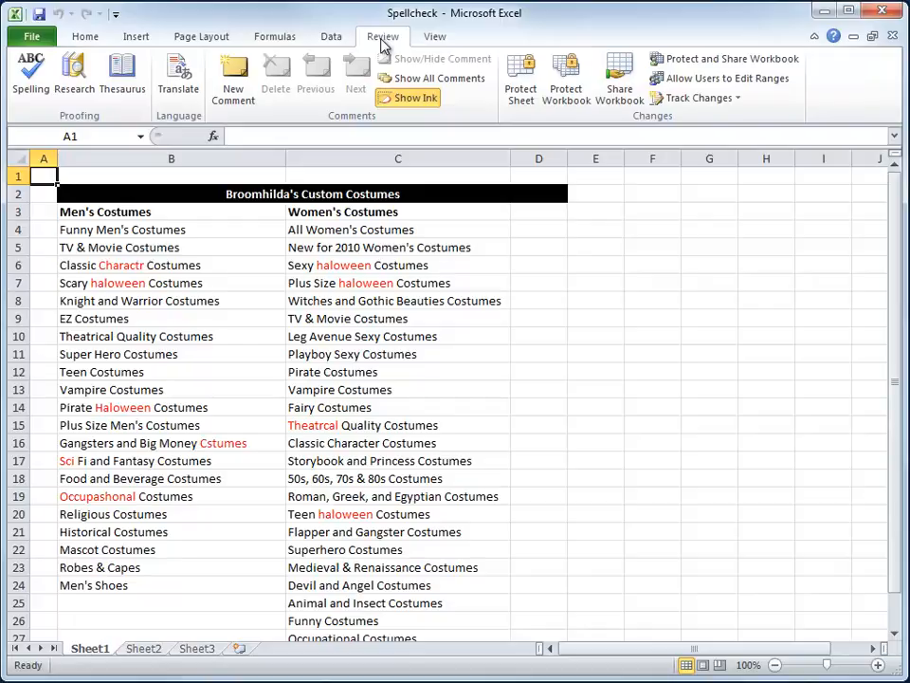
left_click(39, 90)
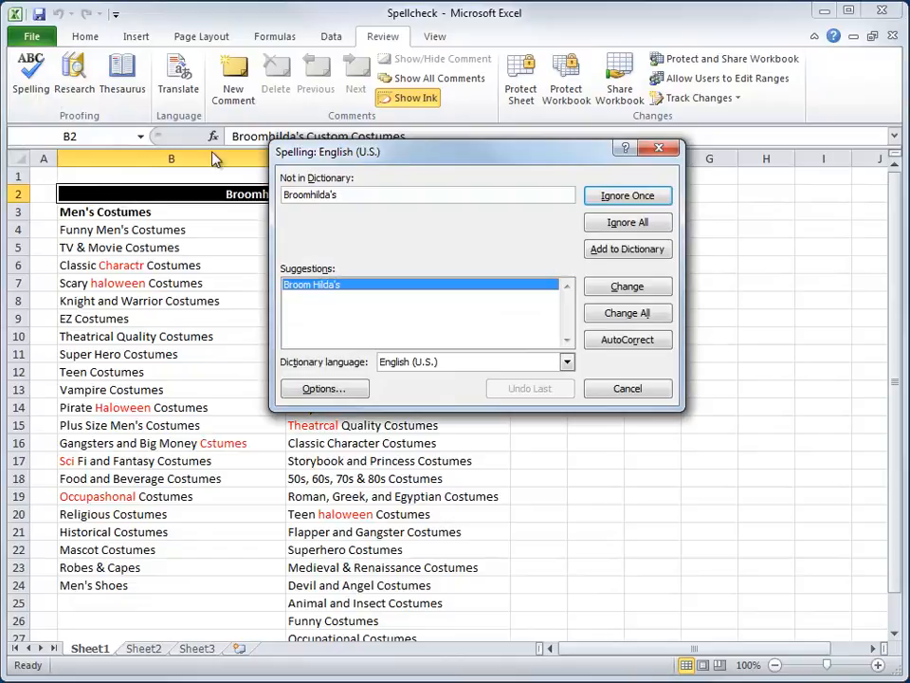
left_click_drag(428, 156, 624, 235)
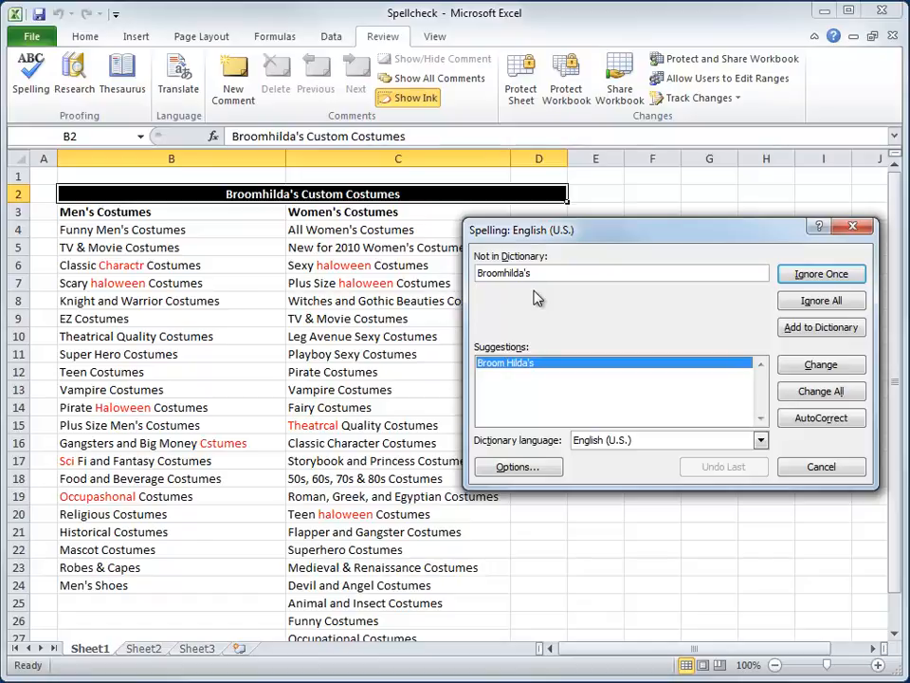
left_click(814, 329)
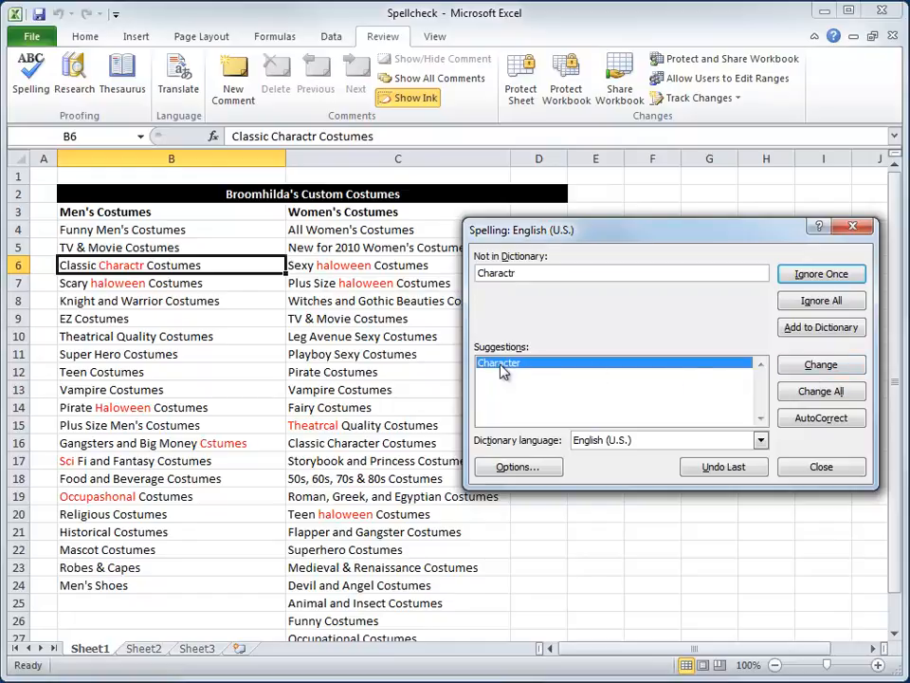
Step: Correct "Charactr" to "Character" and replace all occurrences of "haloween" and "Haloween" with "Halloween"
left_click(812, 366)
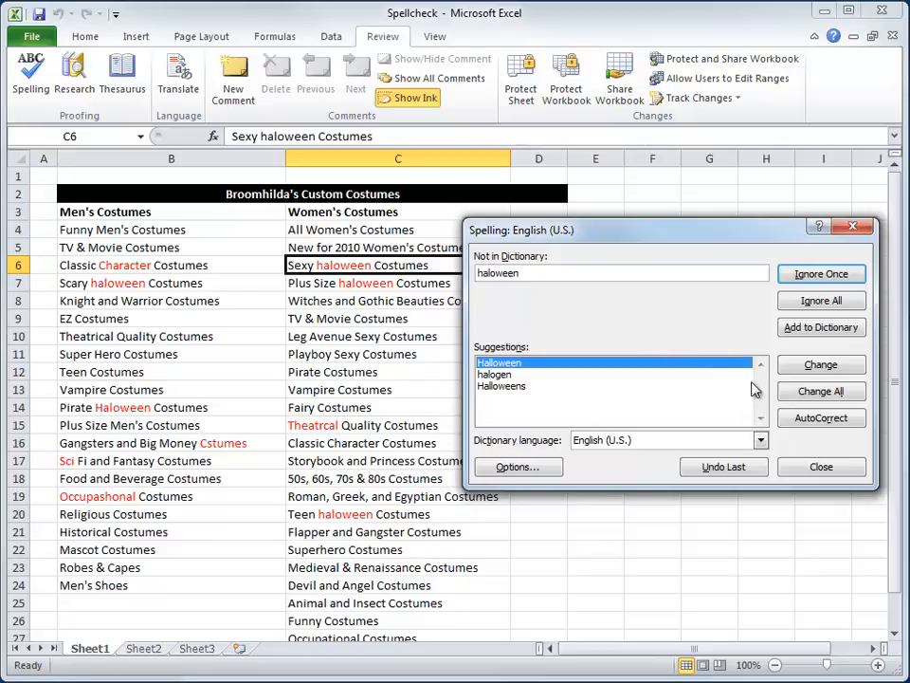
left_click(812, 396)
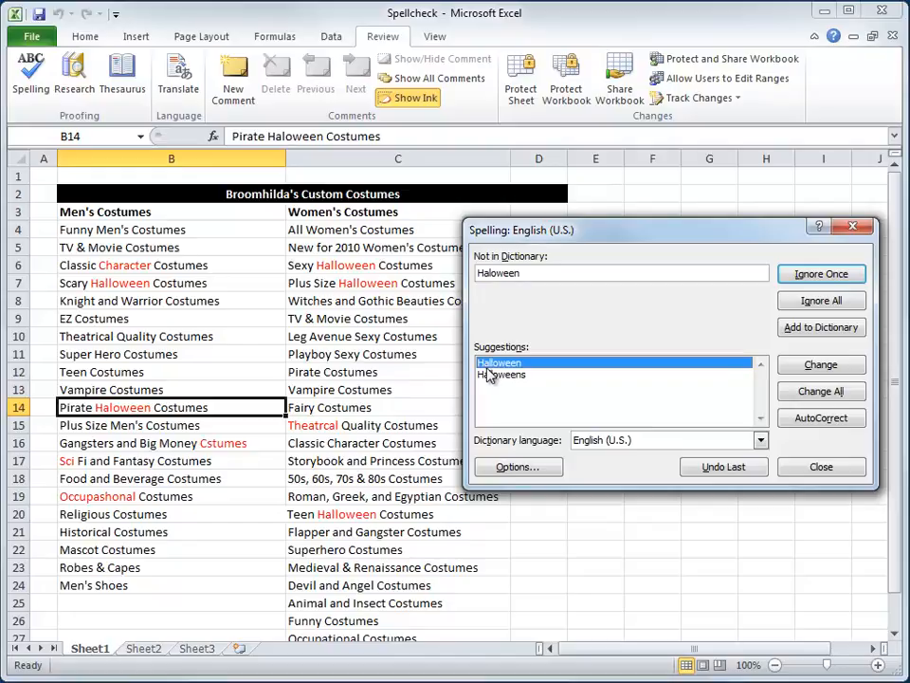
left_click(817, 396)
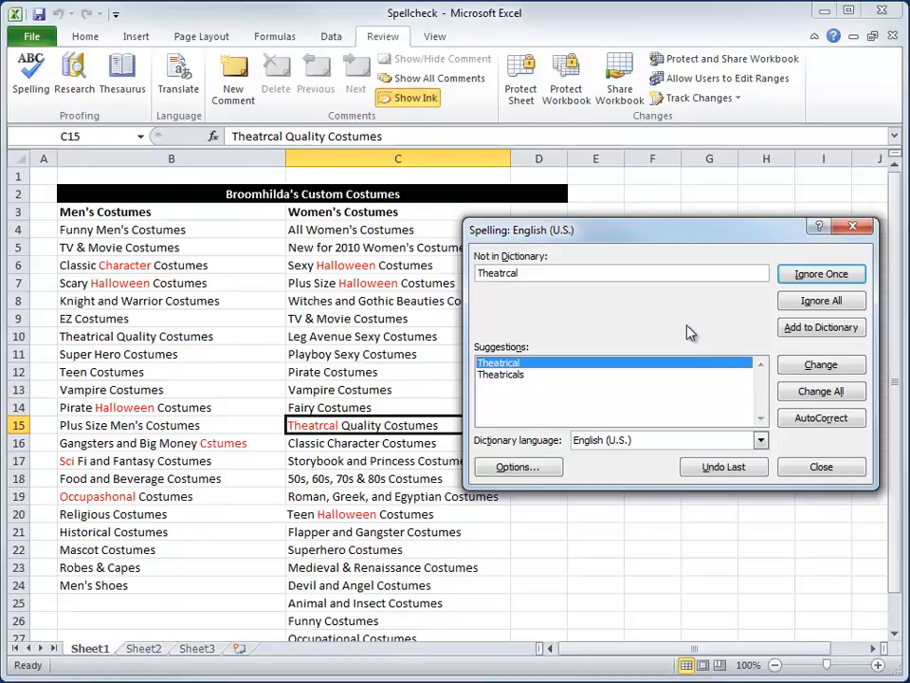
Step: Finish the spelling check by correcting to "Theatrical", "Costumes" and "Occupational", ignoring every occurrence of "Sci"
left_click(817, 366)
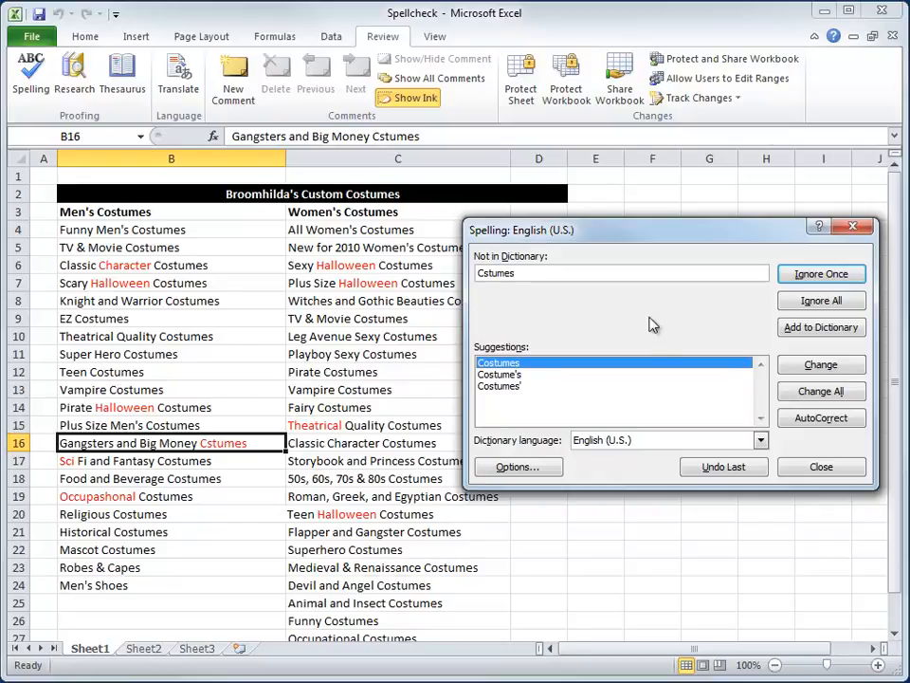
left_click(817, 366)
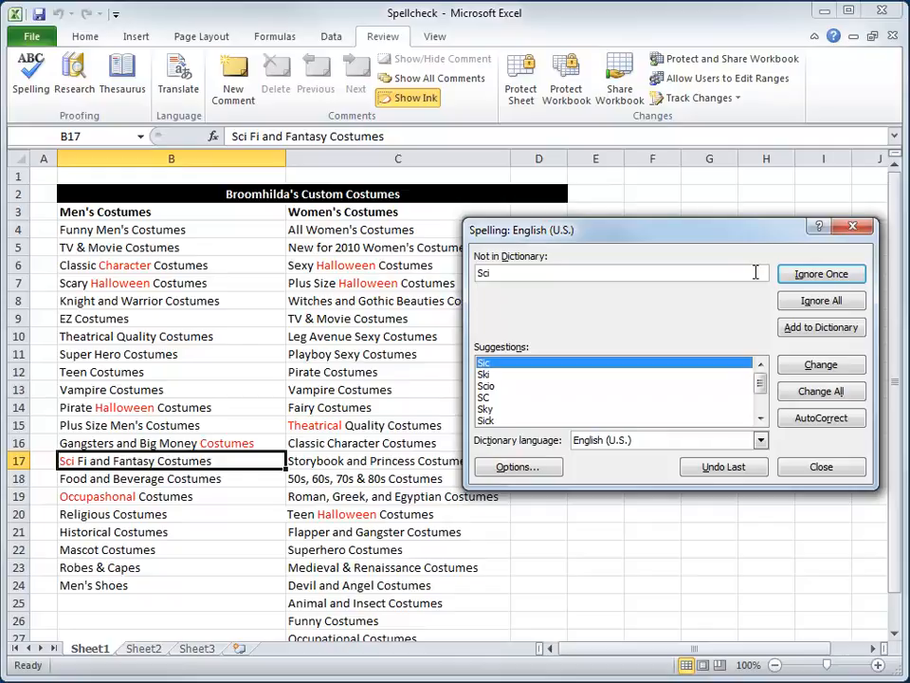
left_click(790, 301)
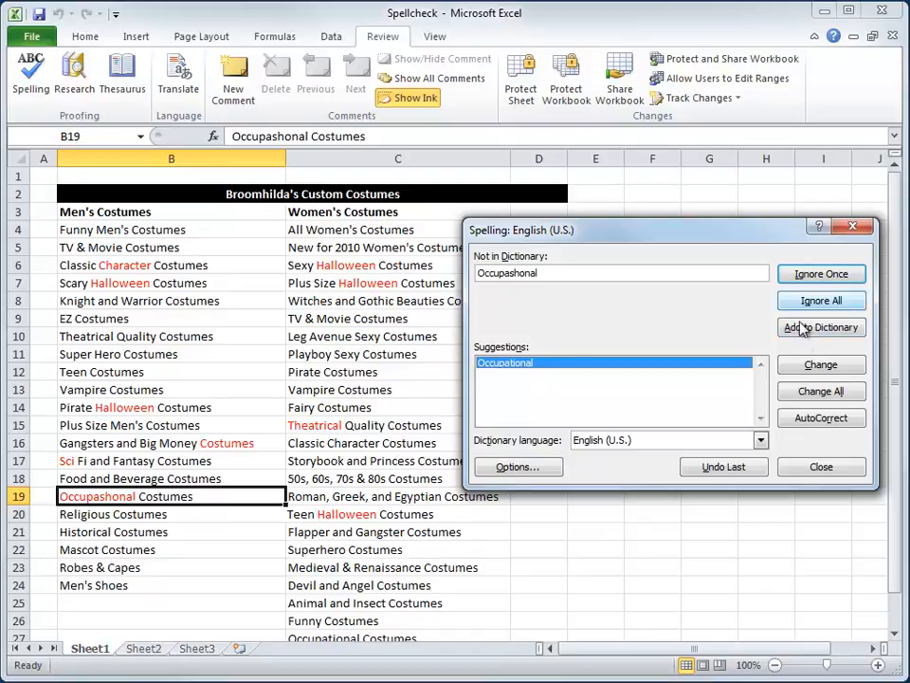
left_click(823, 370)
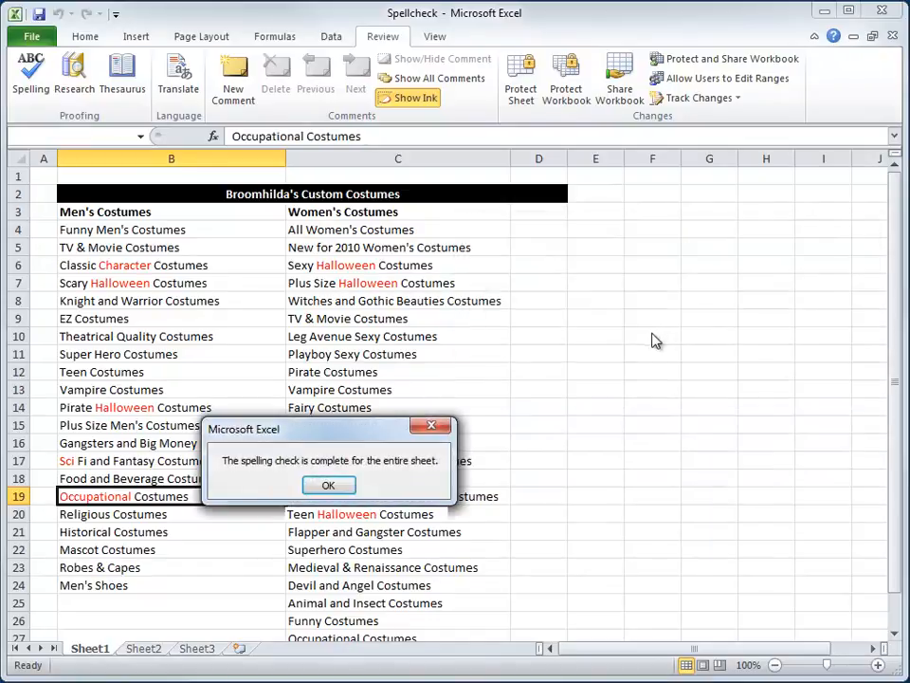
left_click(328, 484)
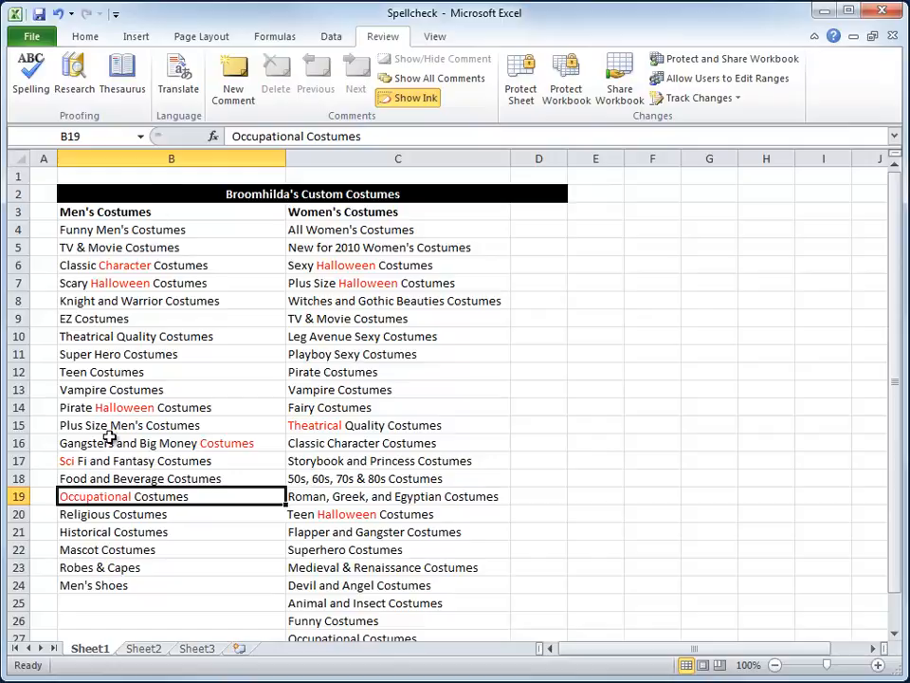
Step: Run a spelling check on only the Women's Costumes list in column C, starting from C3
left_click(323, 212)
left_click_drag(323, 212, 317, 658)
scroll(495, 418, "up", 1)
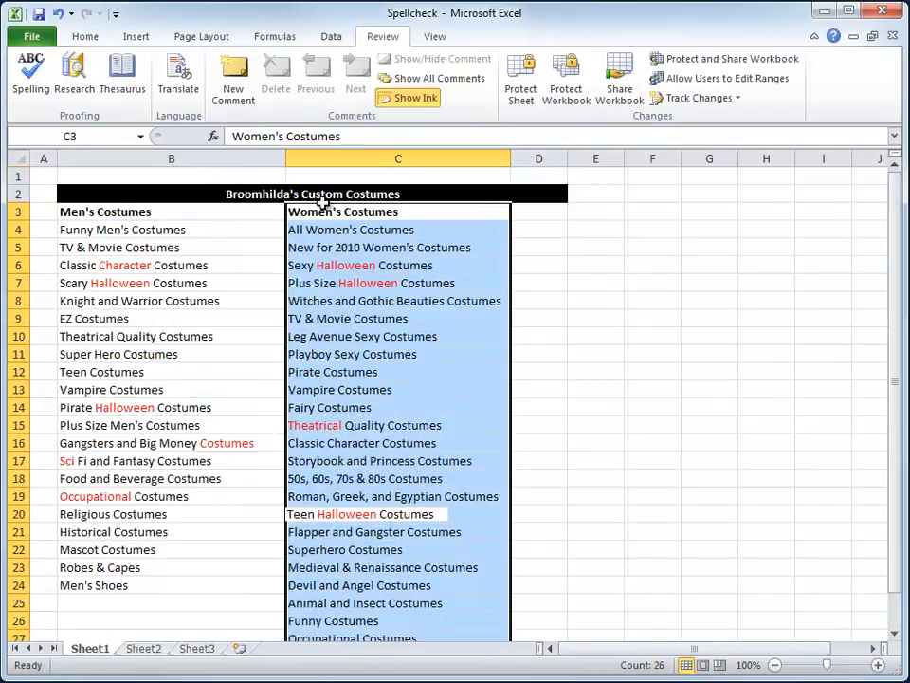
left_click(30, 68)
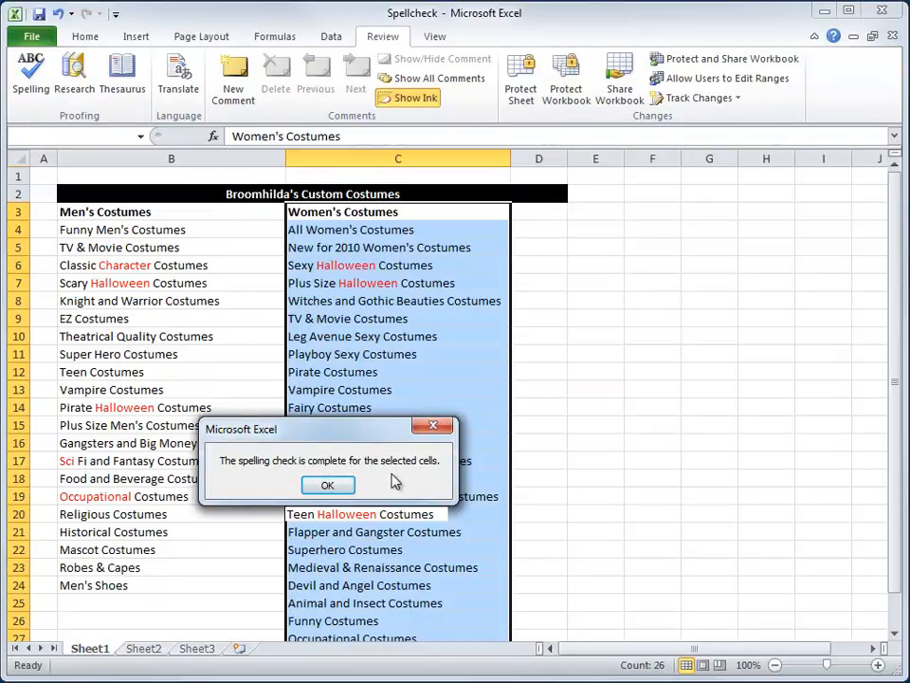
left_click(327, 487)
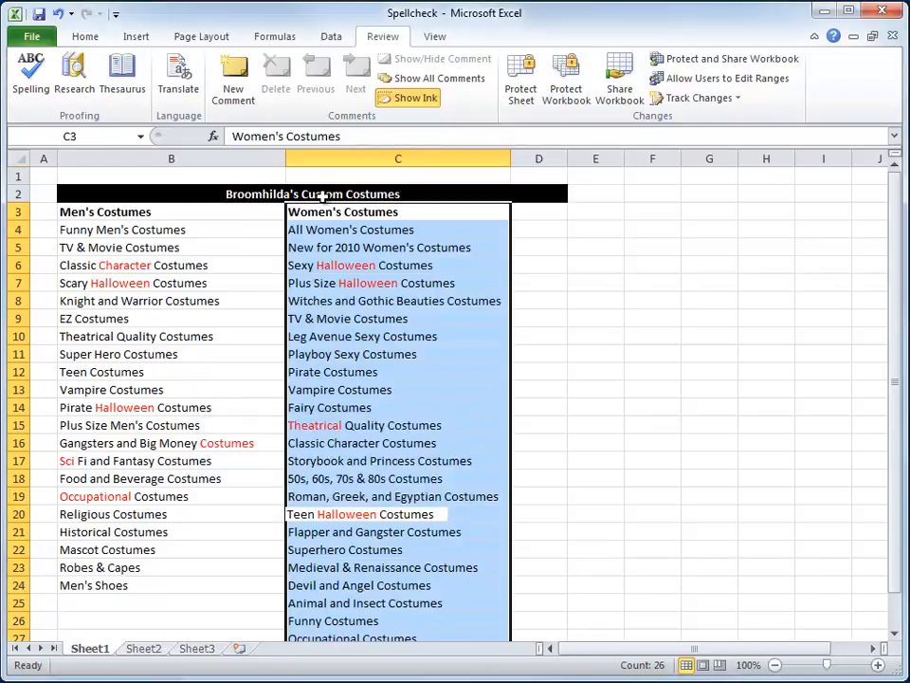
left_click(314, 214)
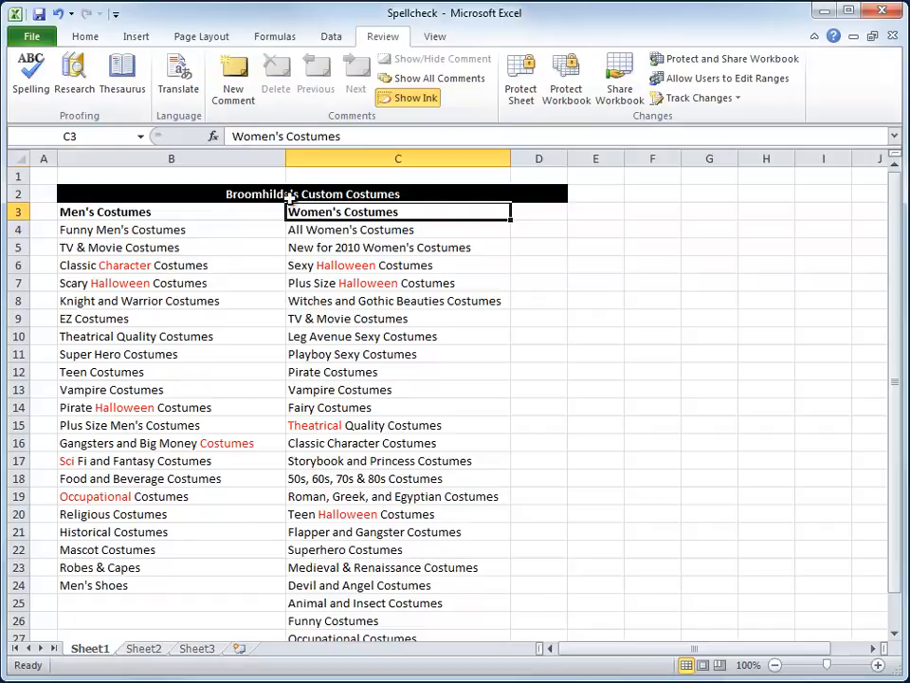
Step: Delete "Broomhilda's" from the word list of the CUSTOM.DIC custom dictionary in the proofing options
left_click(35, 38)
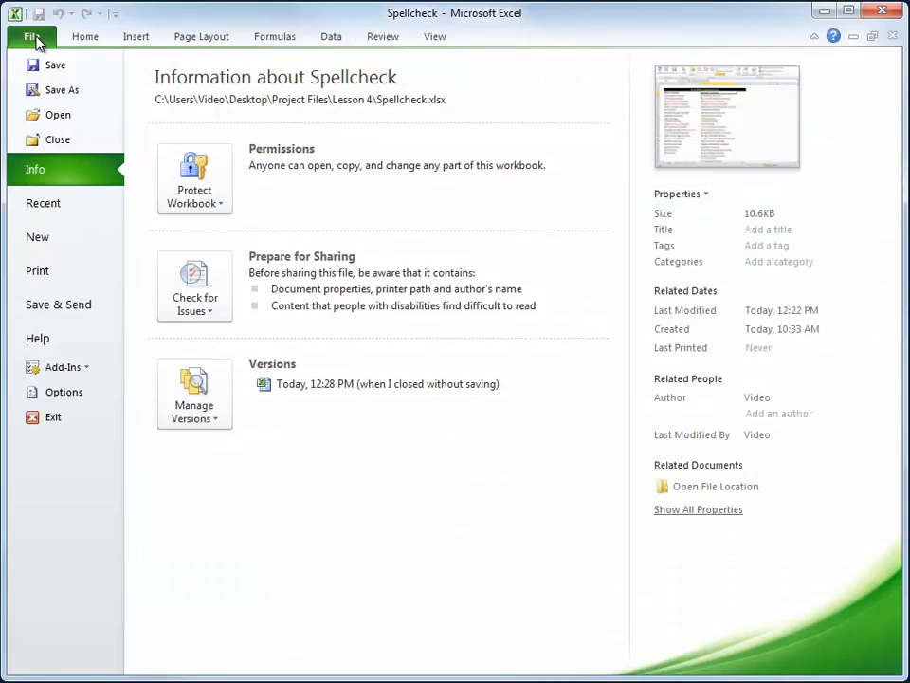
left_click(47, 392)
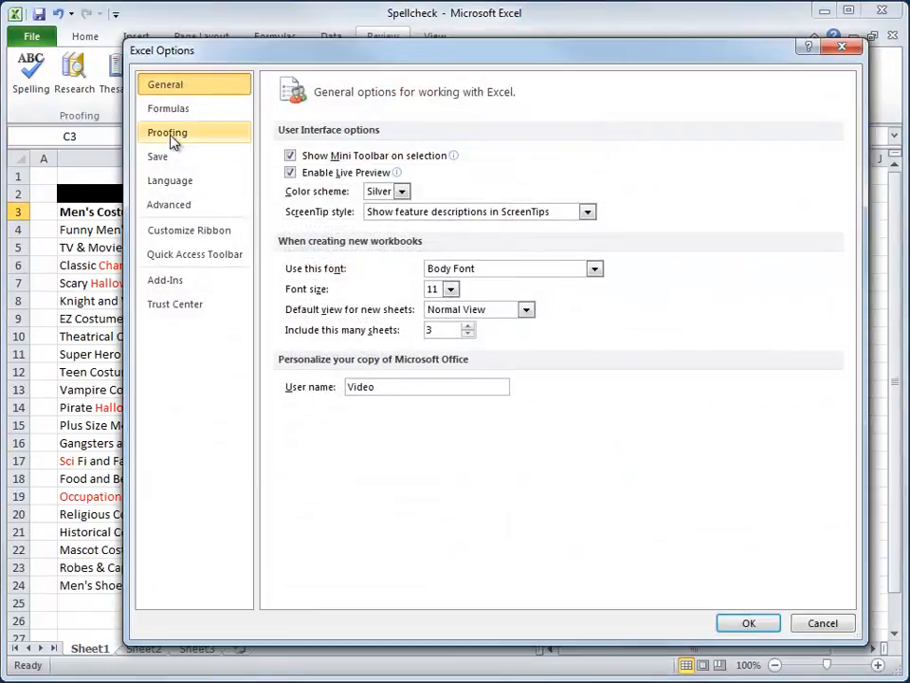
left_click(173, 142)
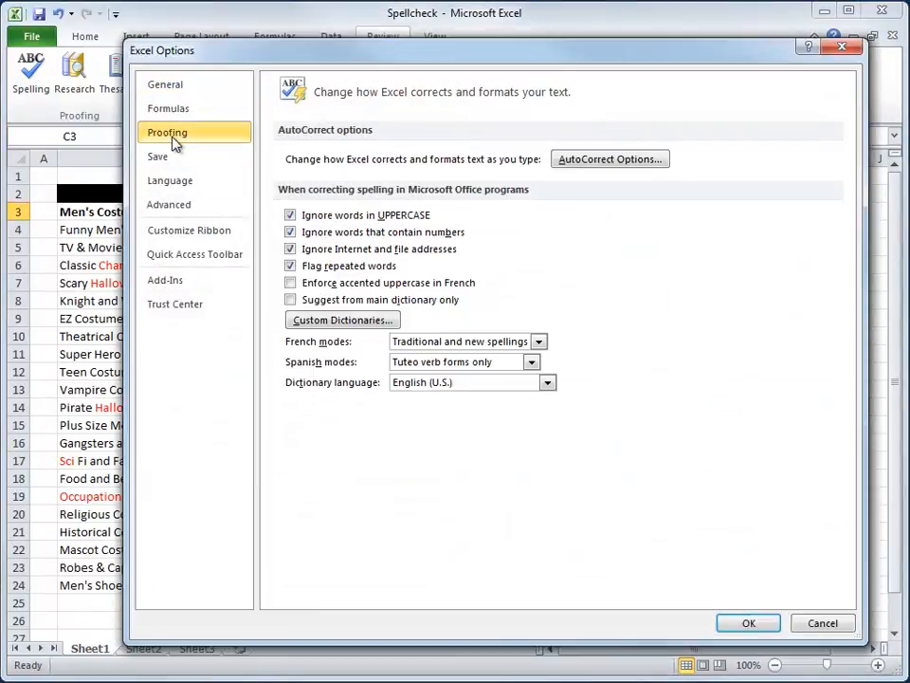
left_click(334, 322)
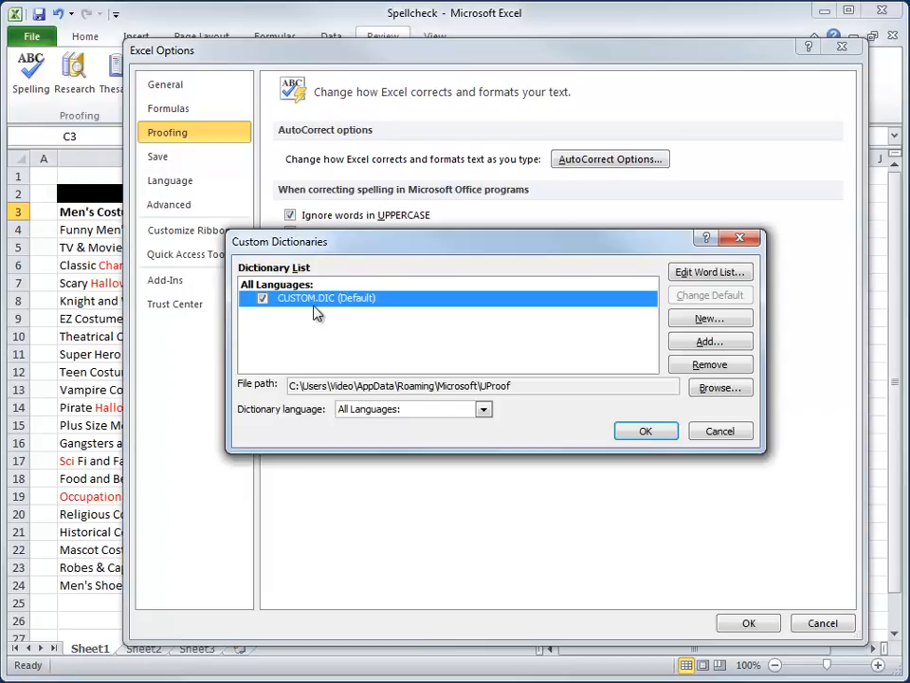
left_click(725, 275)
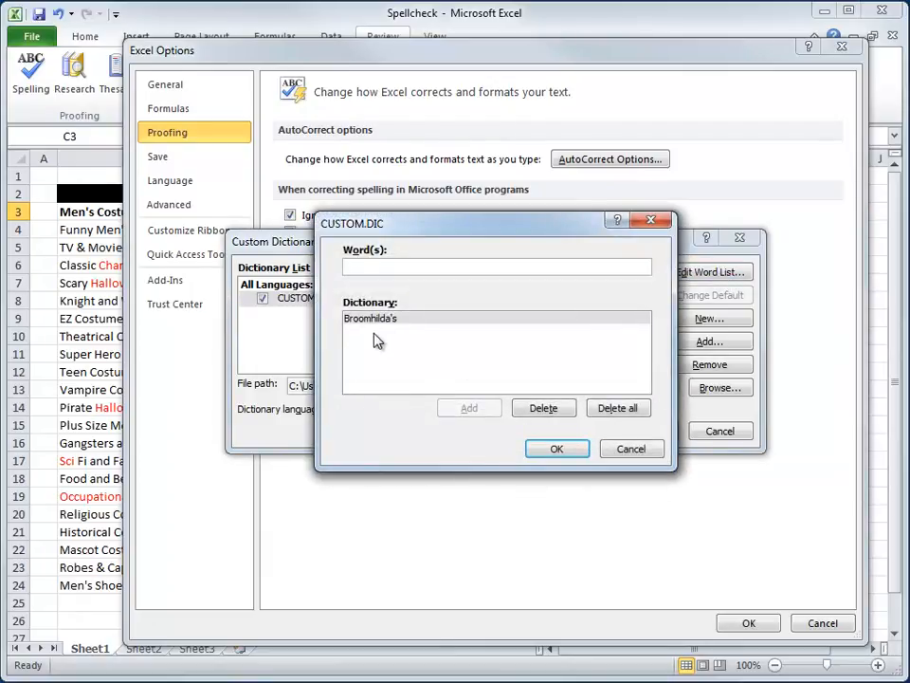
left_click(372, 320)
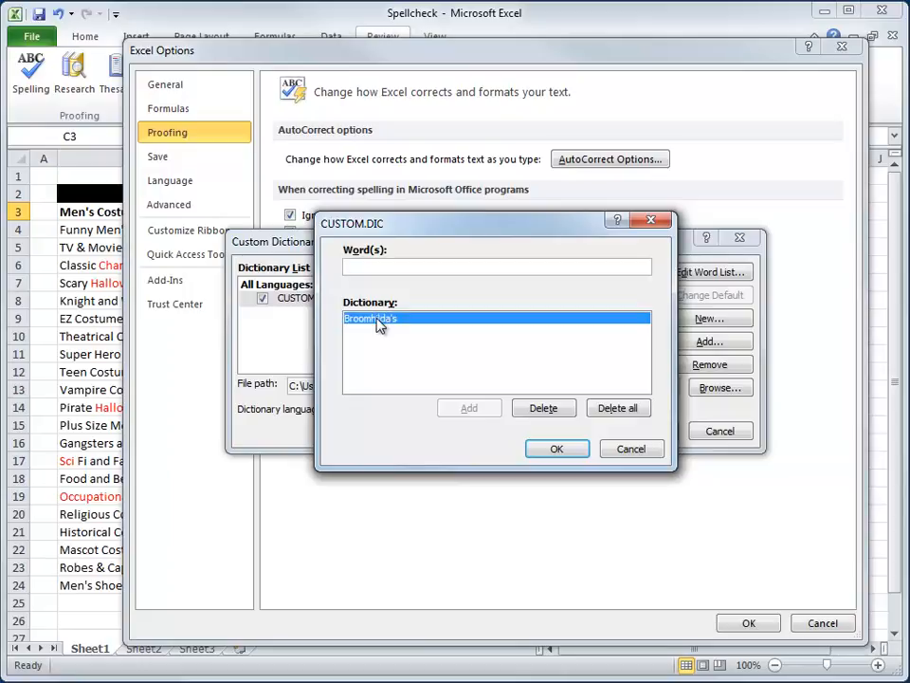
left_click(543, 409)
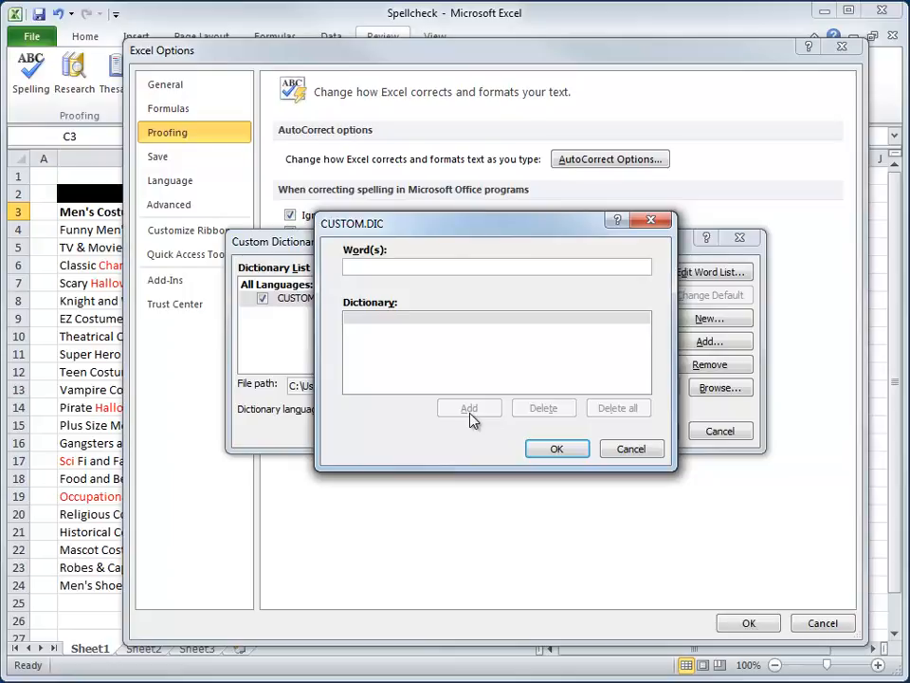
left_click(551, 448)
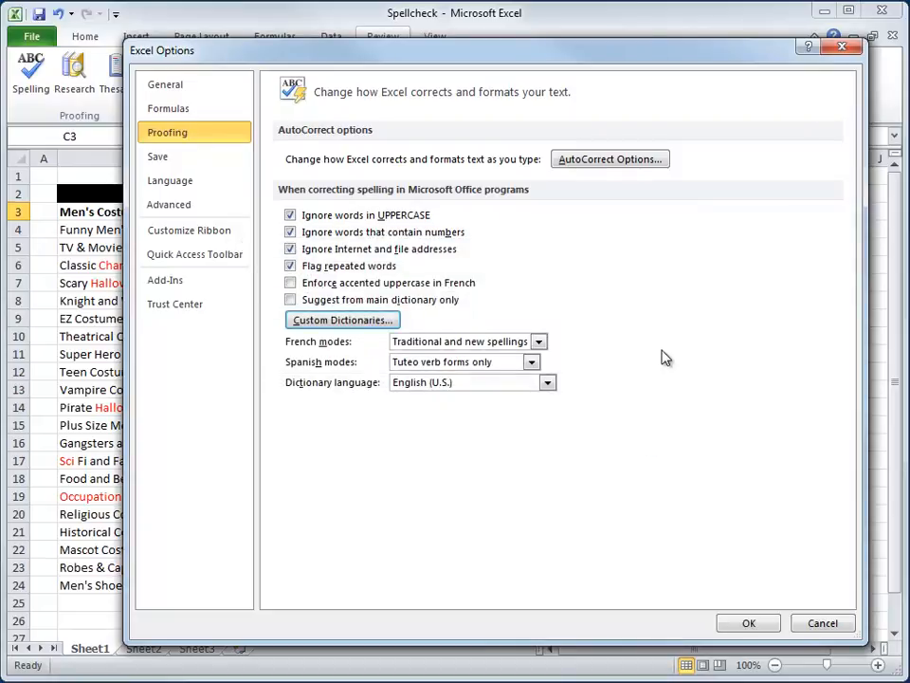
Step: Look up "teh" in the AutoCorrect replacement list and browse the entries that follow it
left_click(609, 171)
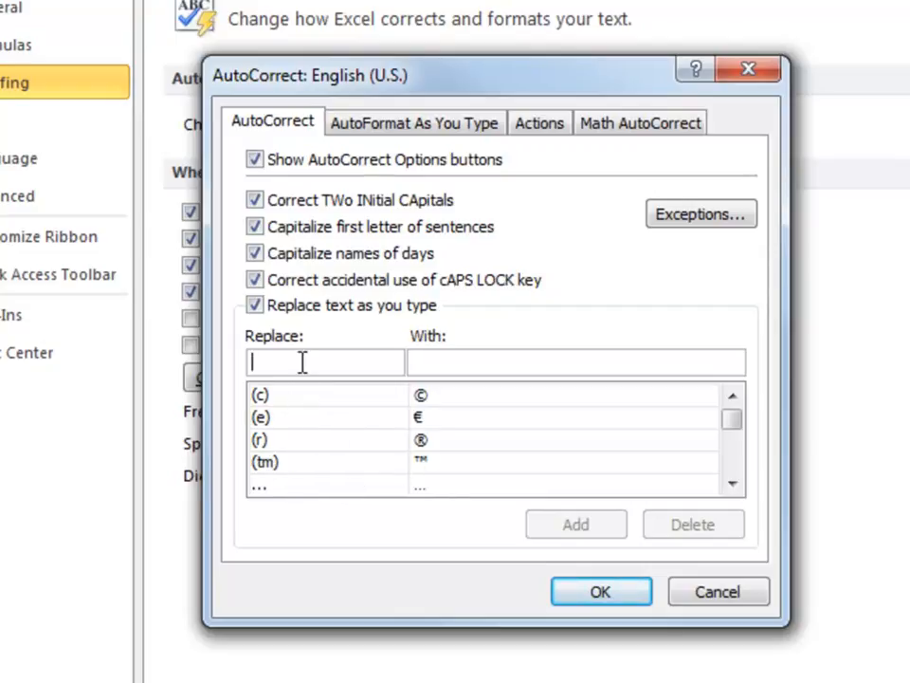
type("teh")
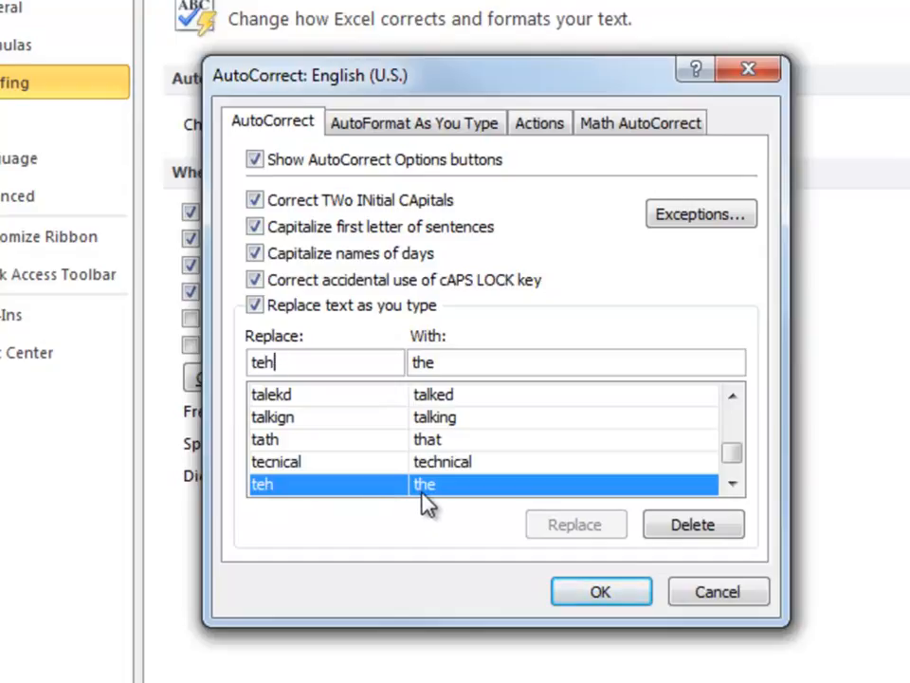
left_click(732, 485)
left_click(732, 485)
left_click(732, 486)
left_click(732, 486)
left_click(732, 485)
left_click(732, 486)
left_click(732, 485)
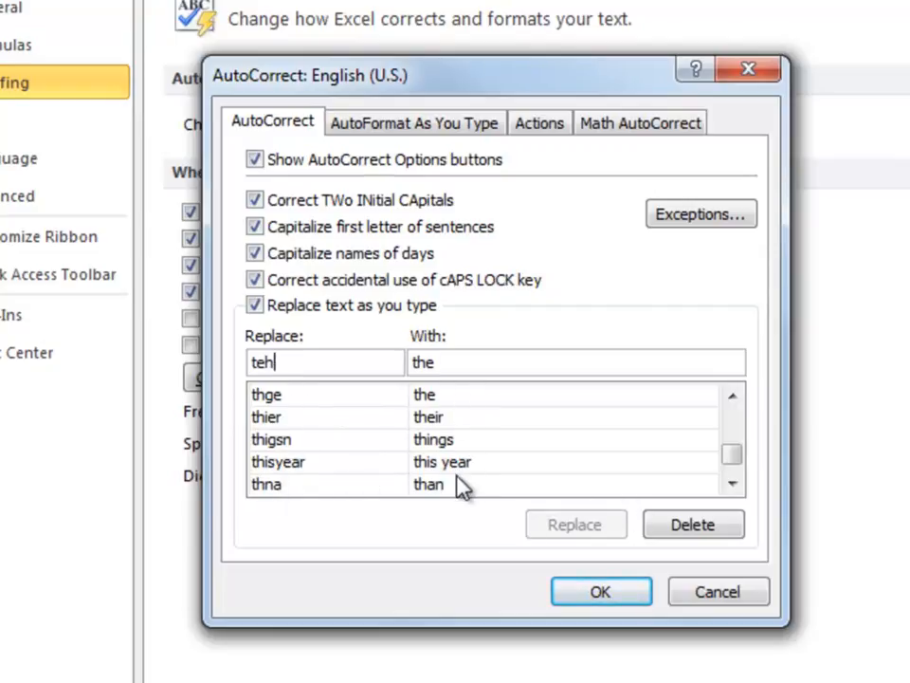
Step: Look up "htere" in the AutoCorrect replacement list, discard any AutoCorrect changes and close the Excel options
double_click(291, 363)
type("htere")
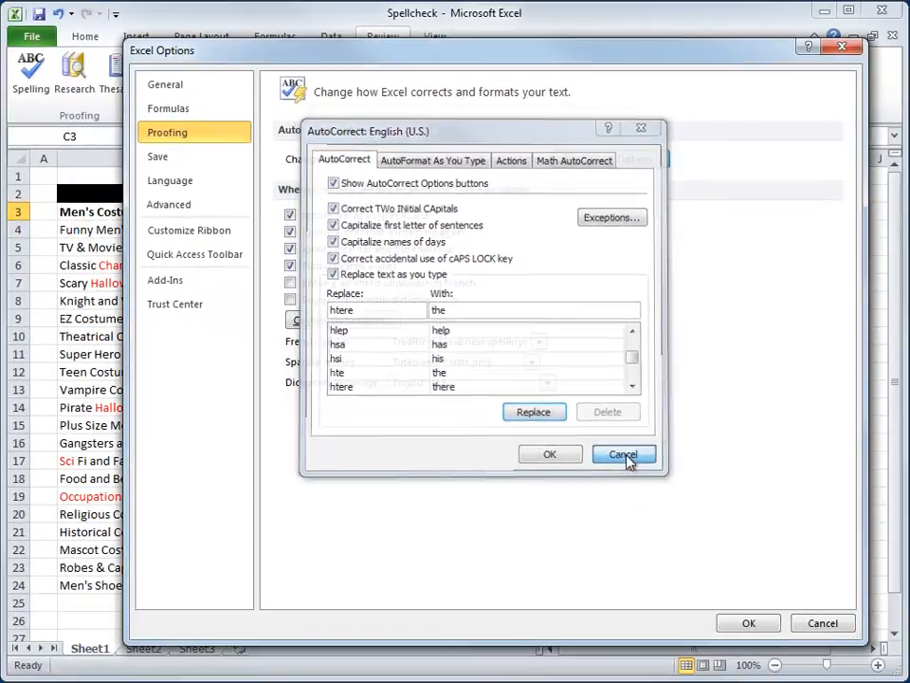
left_click(623, 455)
left_click(763, 629)
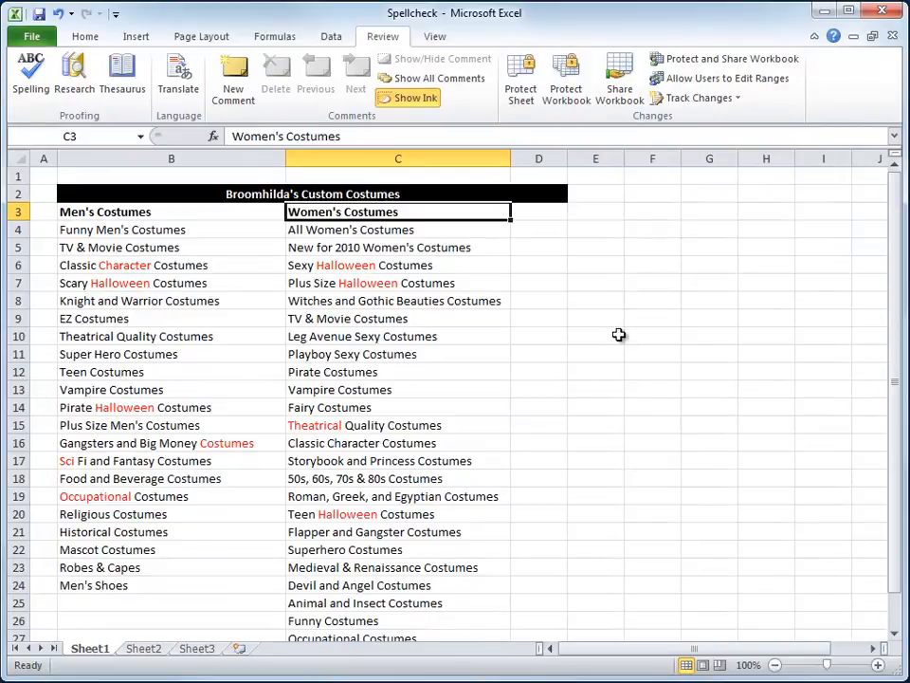
Step: On Sheet2, test AutoCorrect by entering the misspellings "teh" in A1 and "htere" in A2
left_click(142, 650)
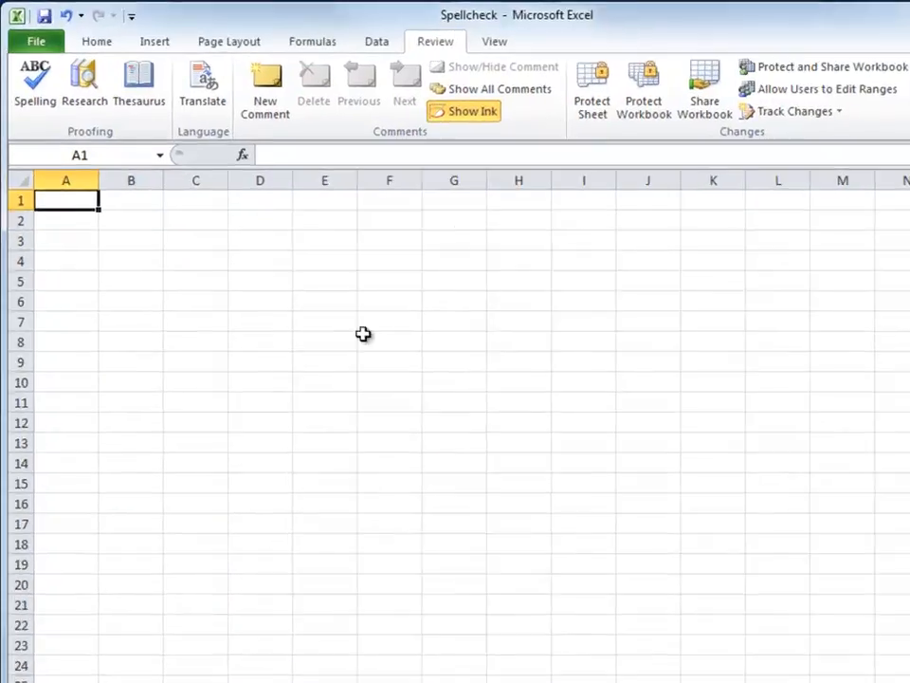
type("teh")
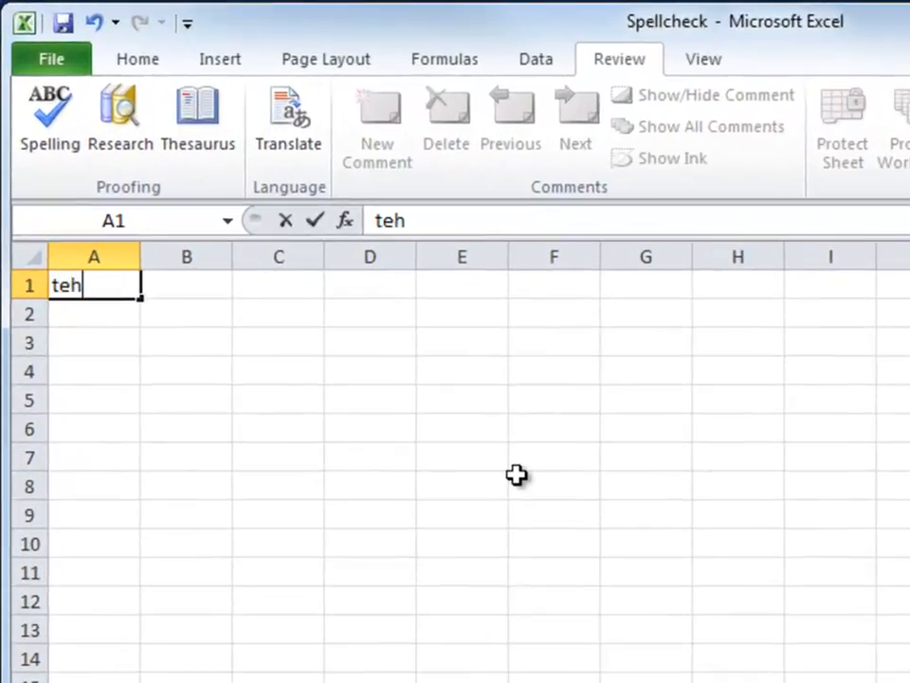
key("Return")
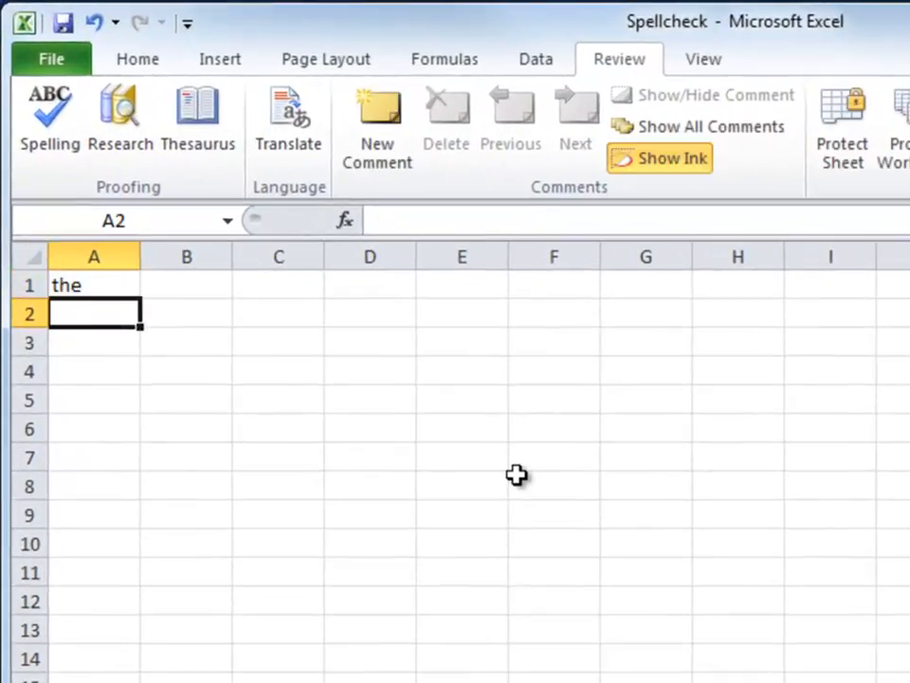
type("htere")
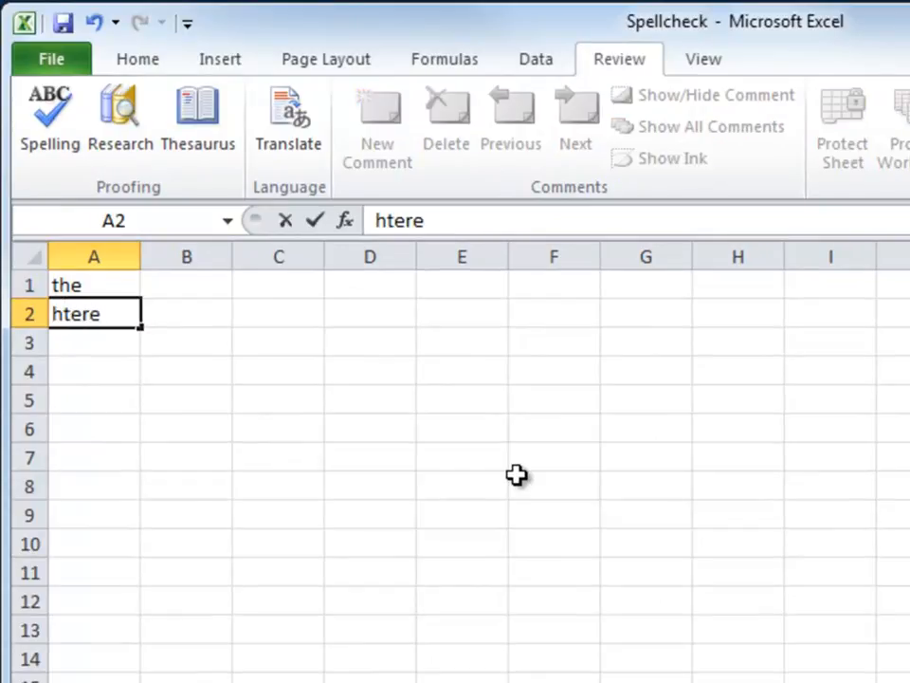
key("Return")
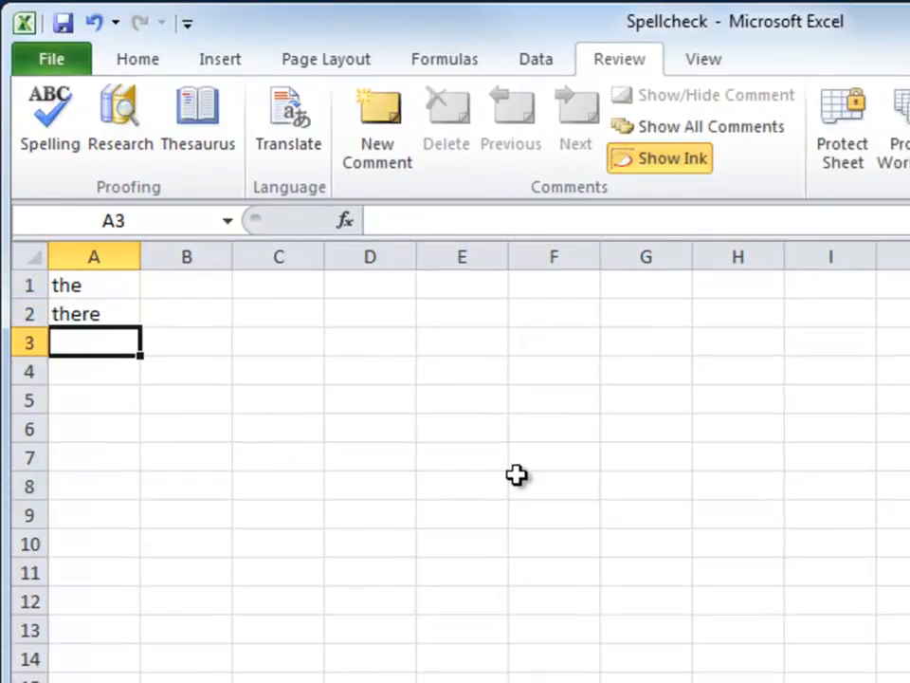
Step: Test the AutoCorrect symbol replacements by entering "(c)" in A3 and "(tm)" in A4
type("(c)")
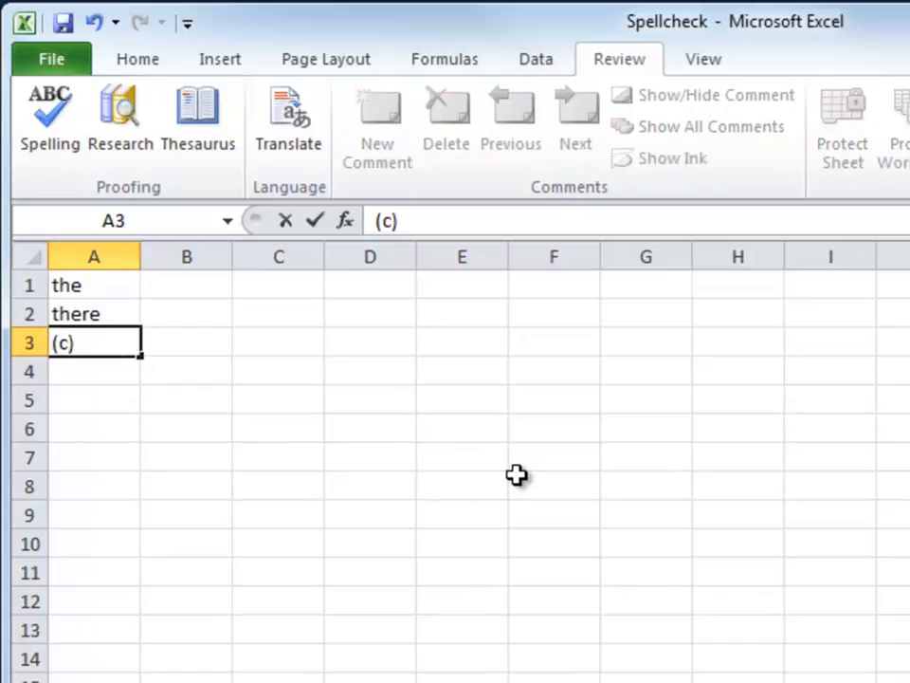
key("Return")
type("(t")
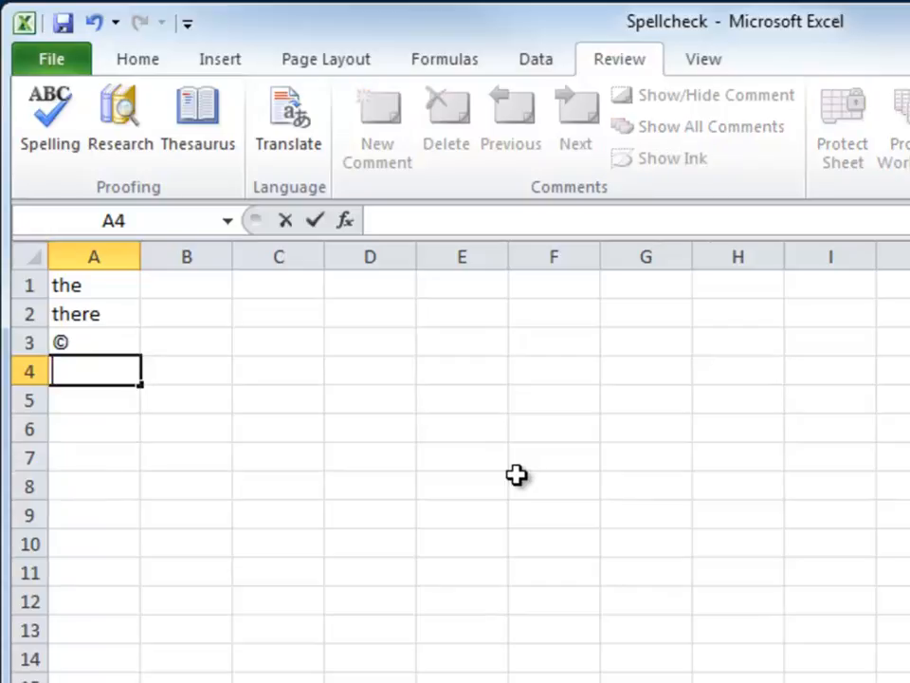
type("m)")
key("Return")
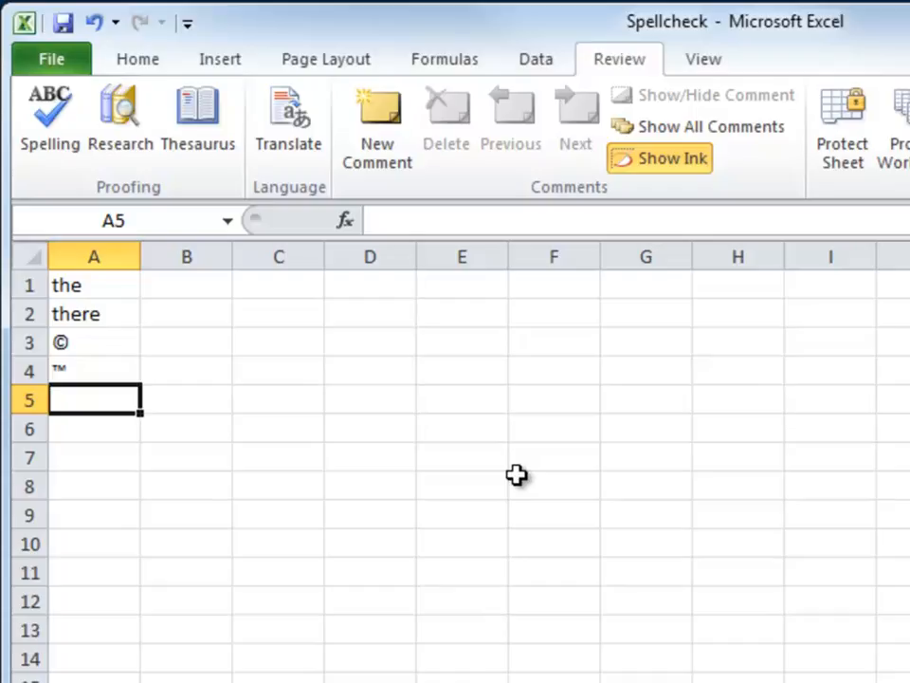
Step: Enter the misspelled word "haloween" in cell A5
type("h")
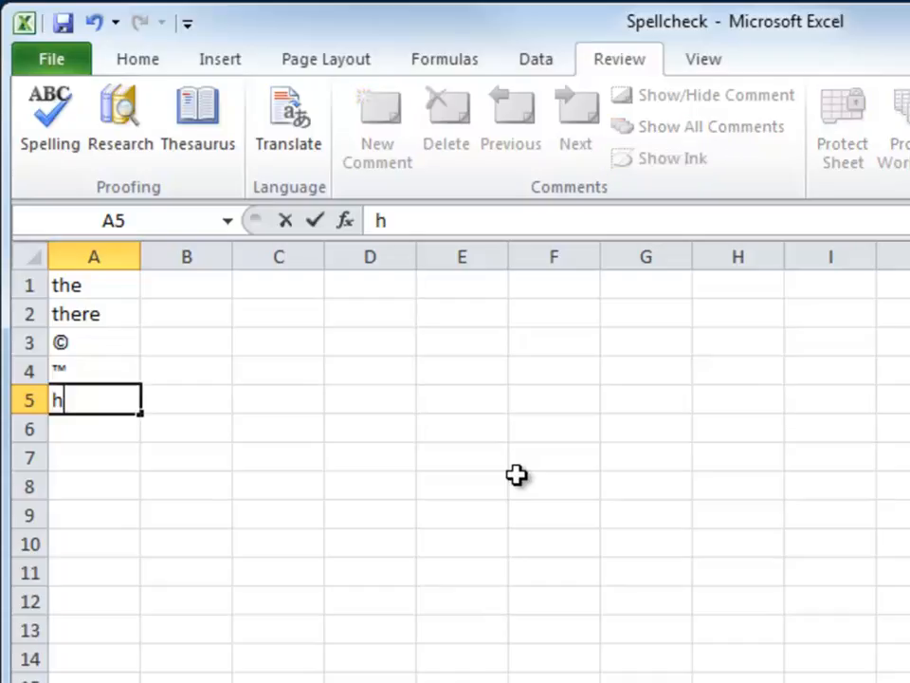
type("aloween")
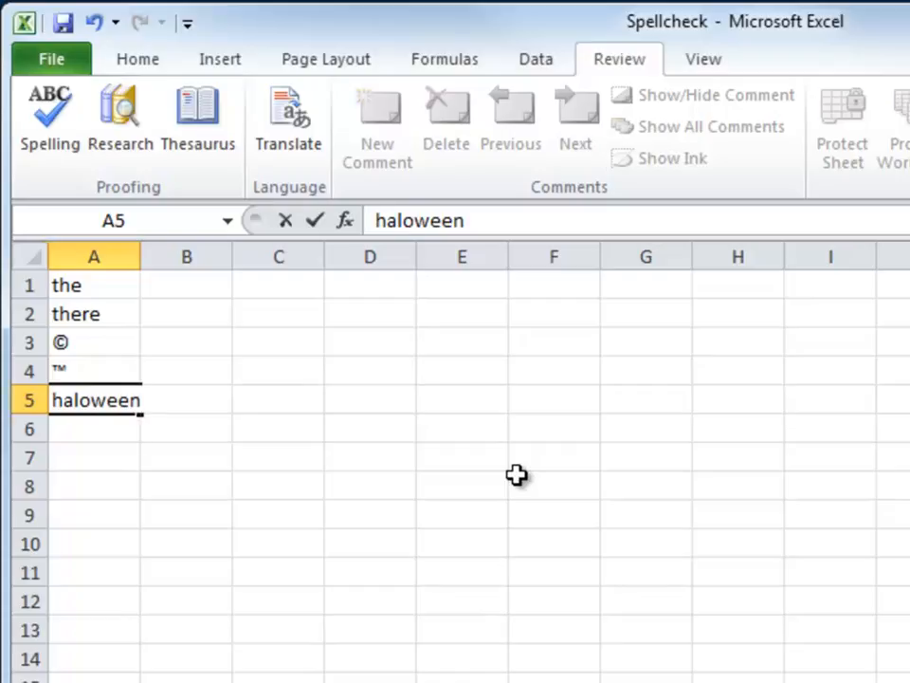
key("Return")
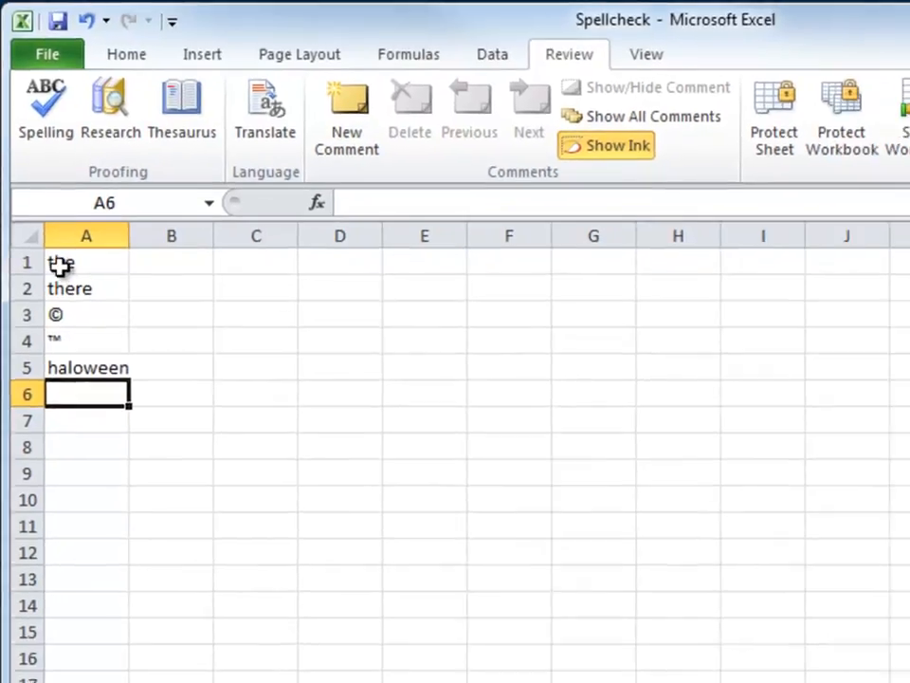
Step: Spell-check the sheet from the start of the column A list and add "haloween" to AutoCorrect with the suggestion "Halloween"
left_click(68, 284)
left_click(38, 95)
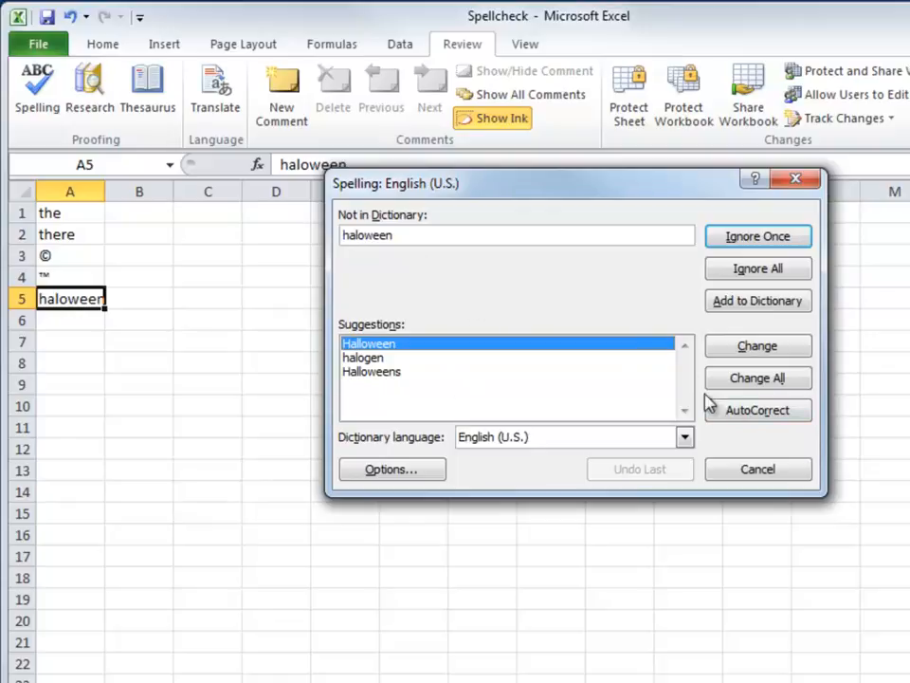
left_click(736, 419)
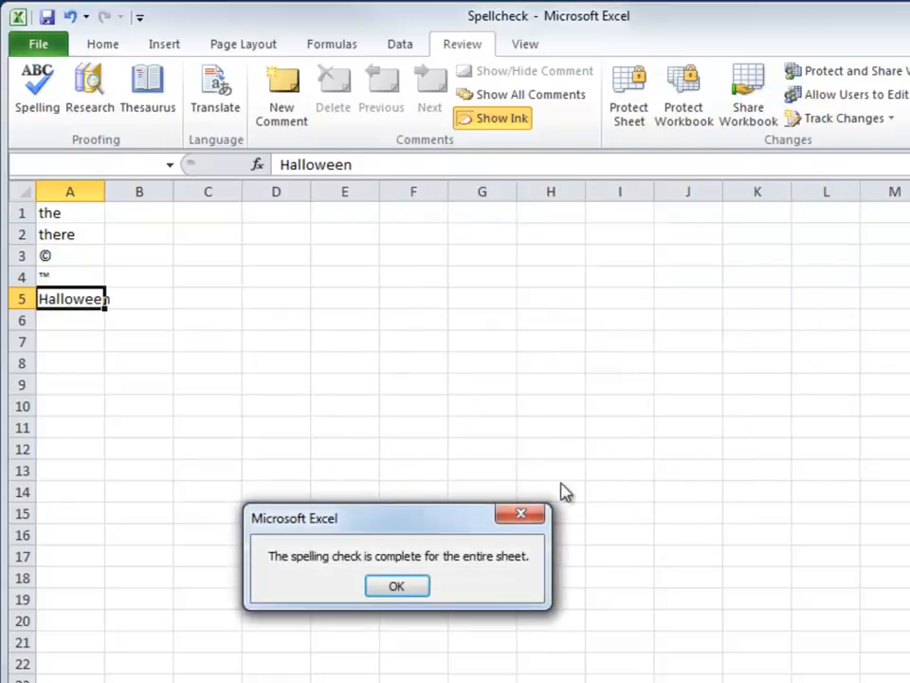
left_click(398, 590)
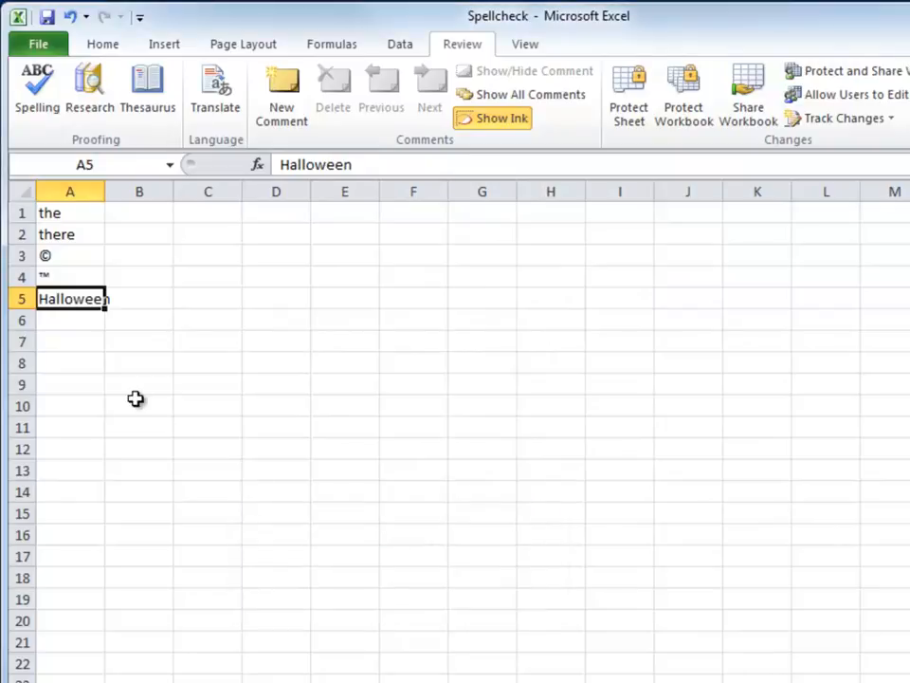
Step: Test the new AutoCorrect entry by entering "haloween" in cell E5
left_click(345, 297)
type("haloween")
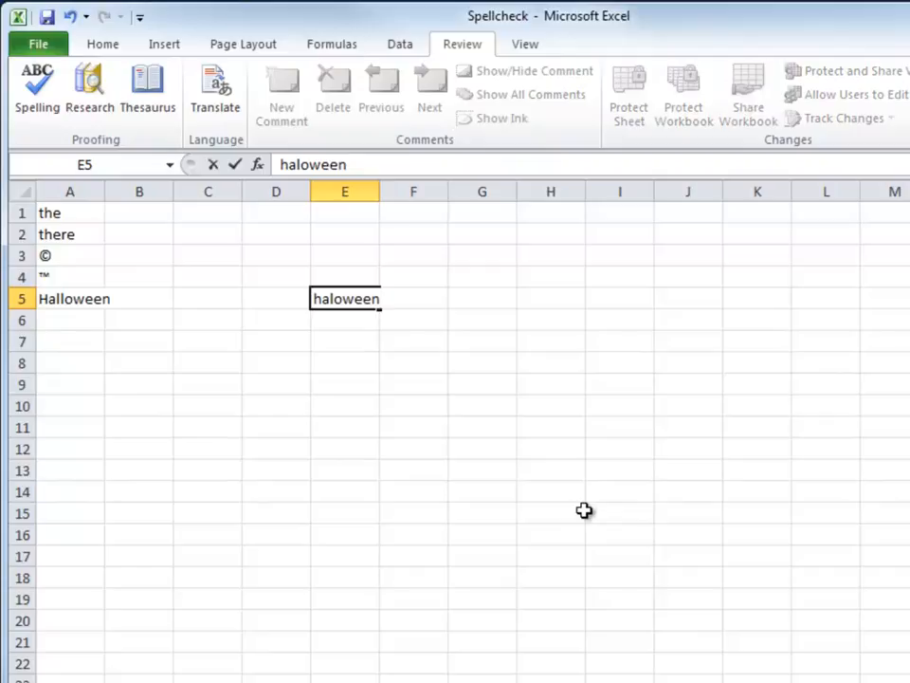
key("Return")
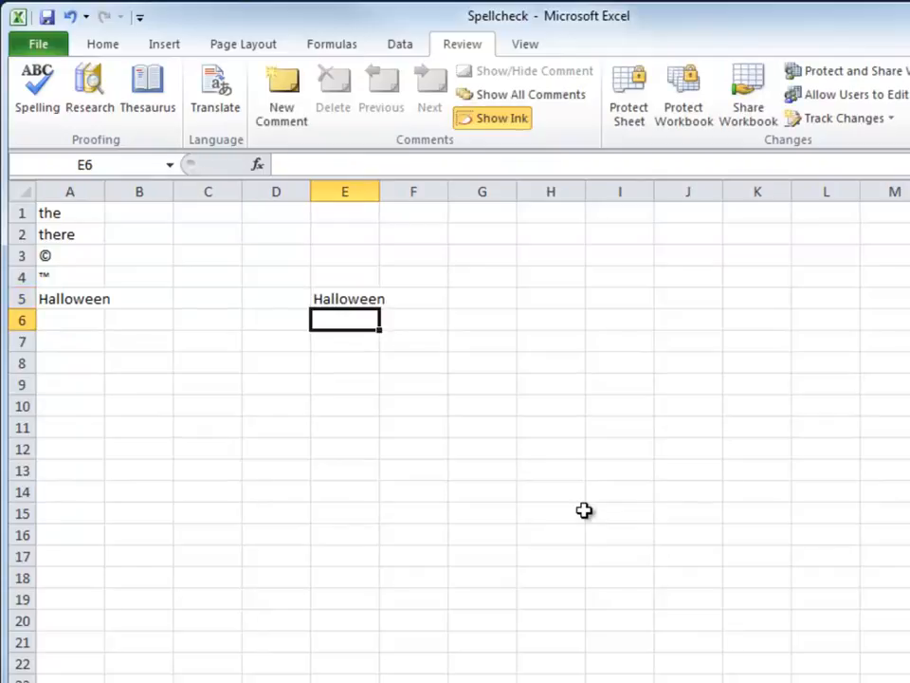